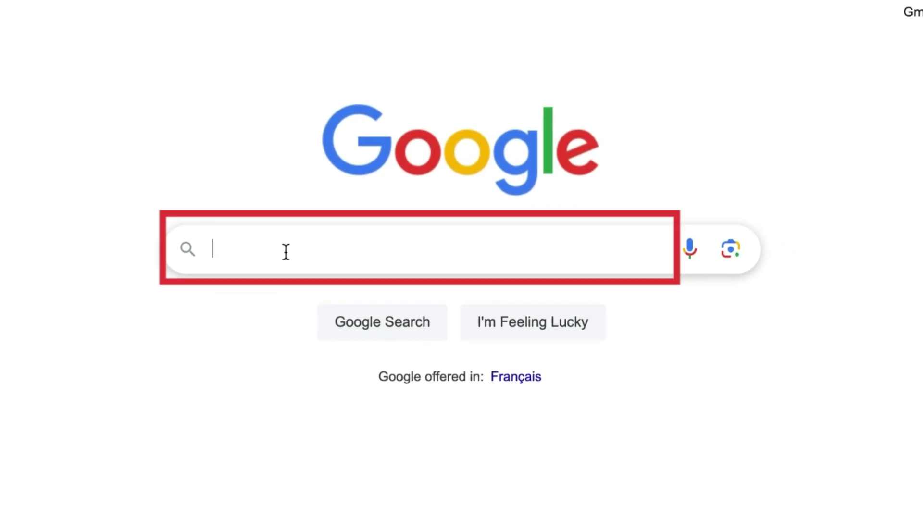
type("tech life unity")
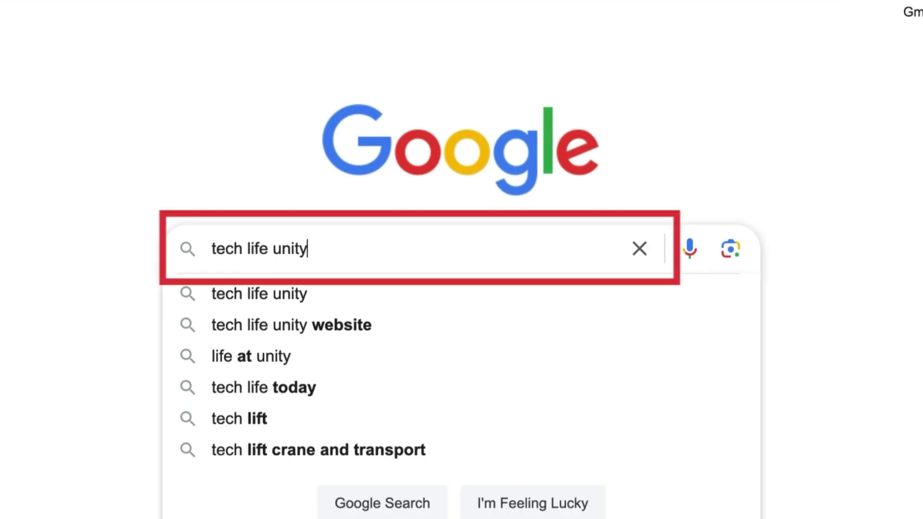
Step: Change the query to 'what is tech life unity' and run the search
key("Left")
key("Left")
key("Left")
key("Left")
key("Left")
key("Left")
key("Left")
key("Left")
key("Left")
key("Left")
type("w")
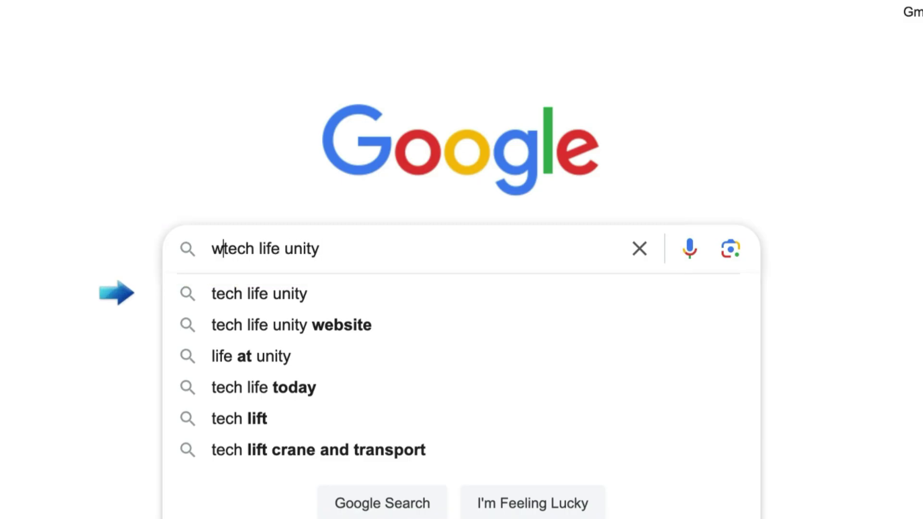
type("hat is")
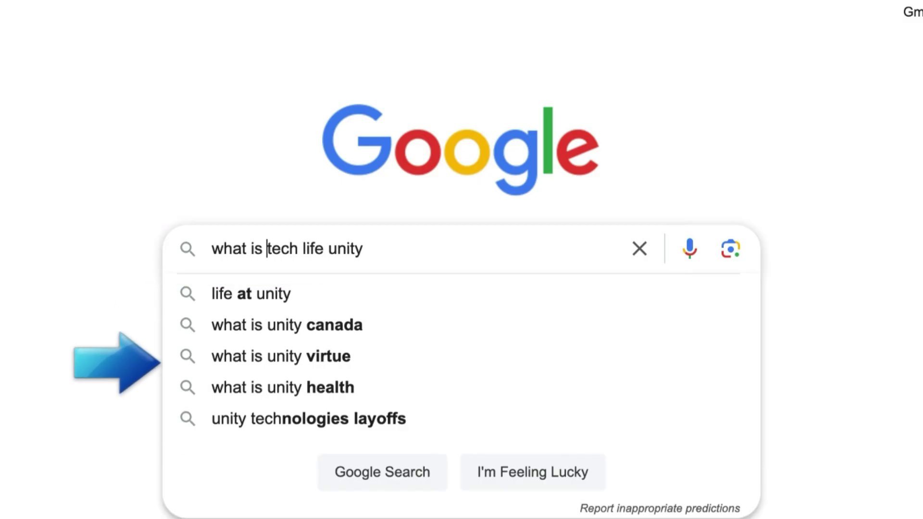
left_click(424, 254)
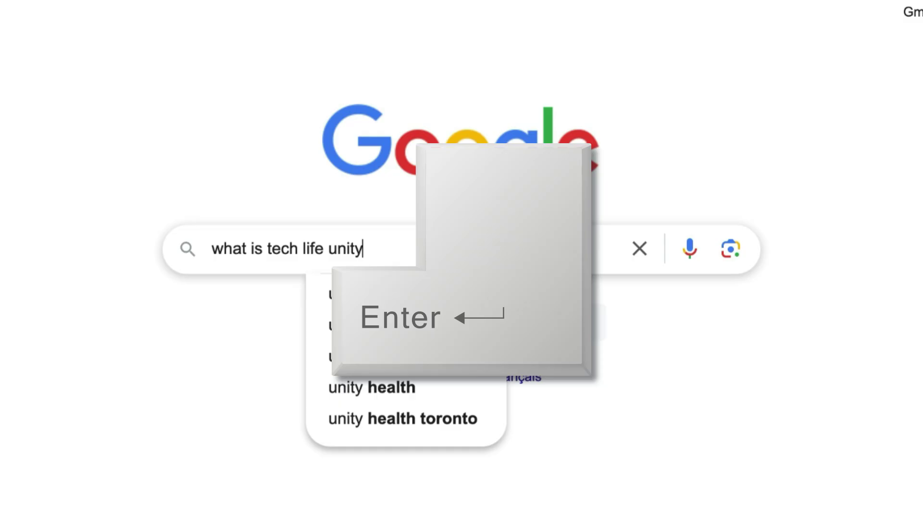
key("Return")
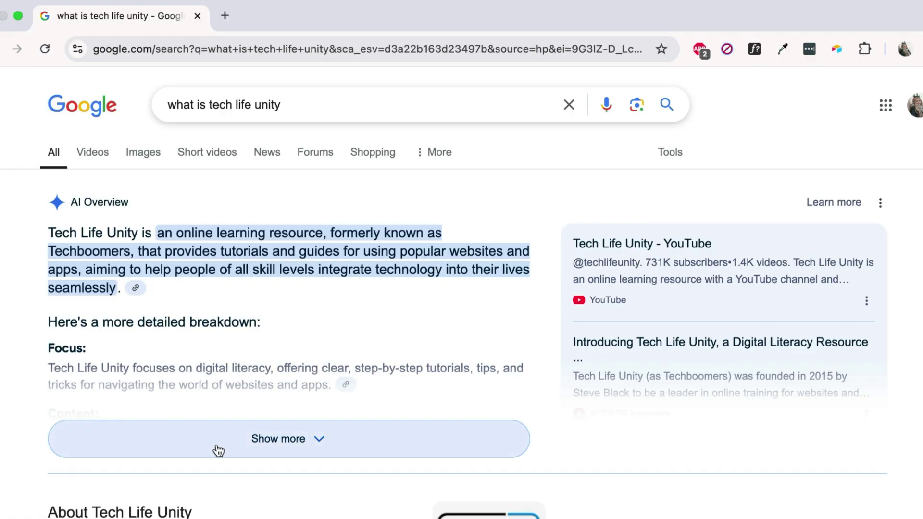
Step: Show more of the Tech Life Unity AI Overview
left_click(218, 452)
scroll(29, 361, "down", 3)
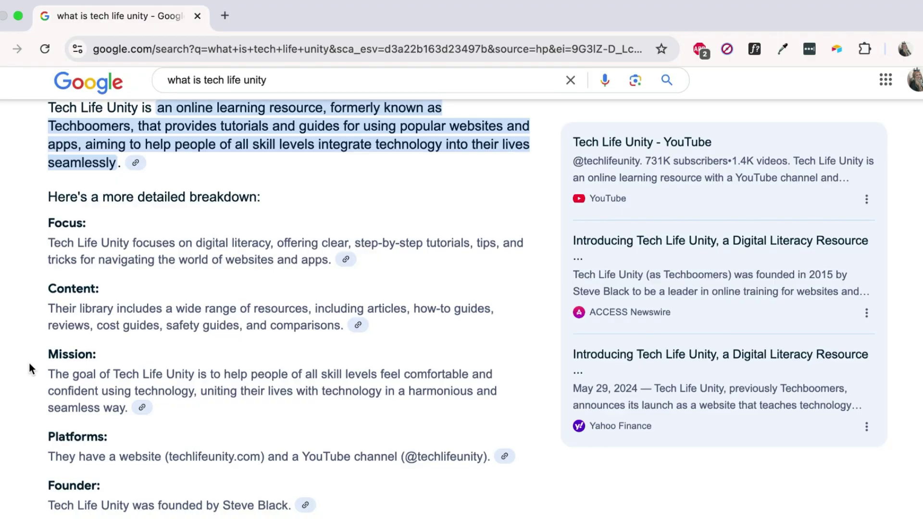
scroll(30, 366, "up", 1)
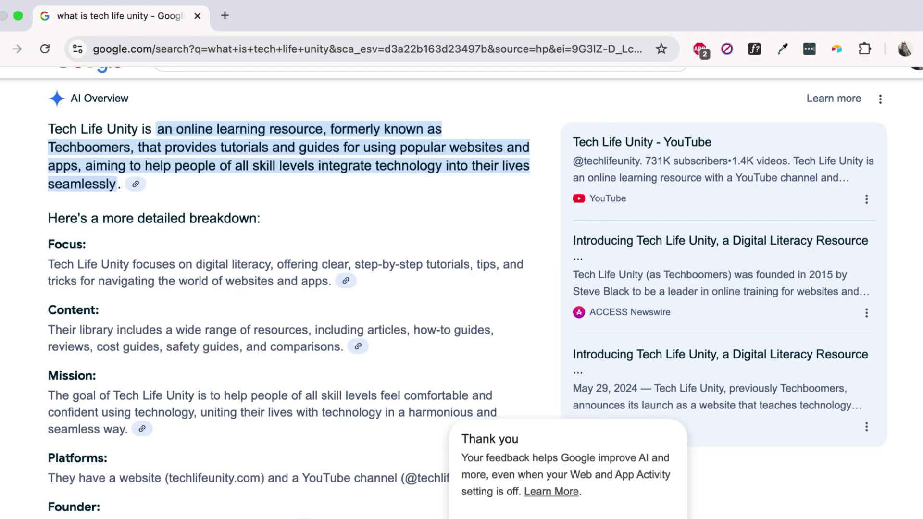
scroll(24, 428, "down", 1)
scroll(19, 428, "down", 3)
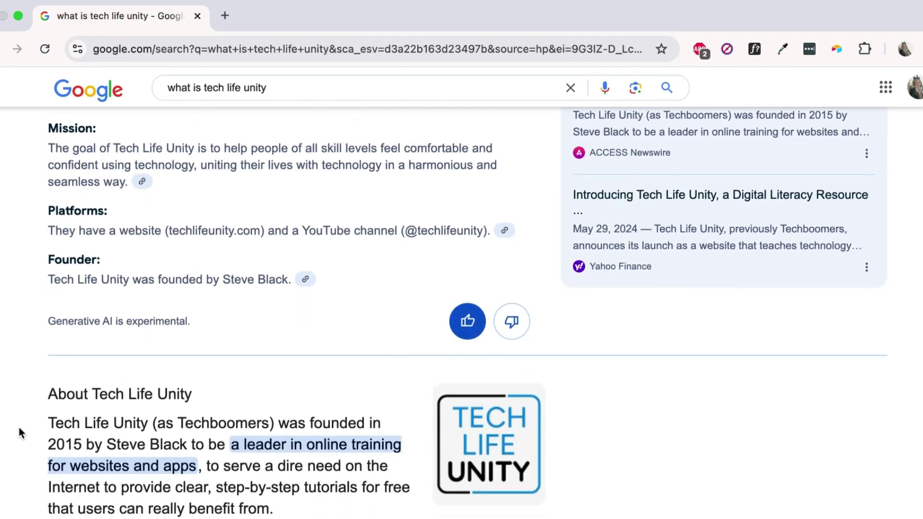
scroll(19, 427, "down", 2)
scroll(20, 428, "down", 2)
scroll(19, 428, "down", 1)
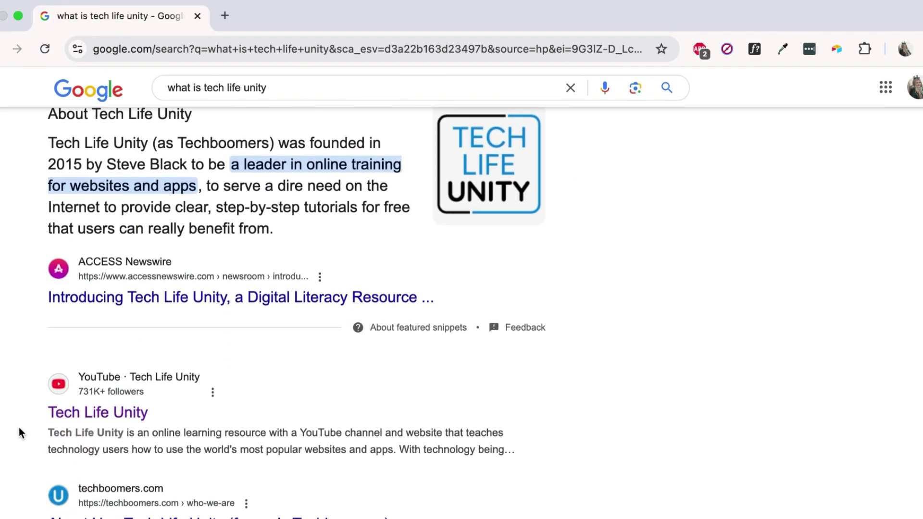
scroll(19, 428, "down", 2)
scroll(18, 428, "down", 2)
scroll(20, 427, "down", 1)
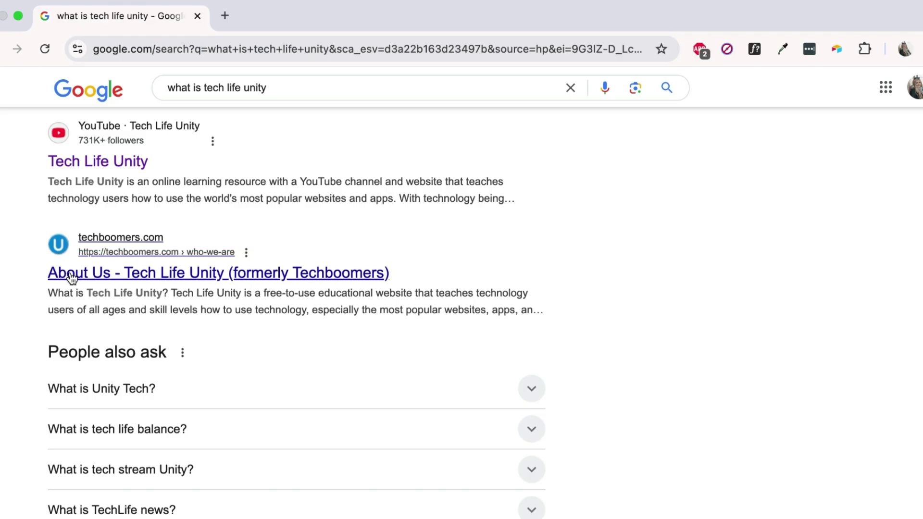
Step: Open the techboomers 'About Us – Tech Life Unity' result in a new tab
right_click(72, 279)
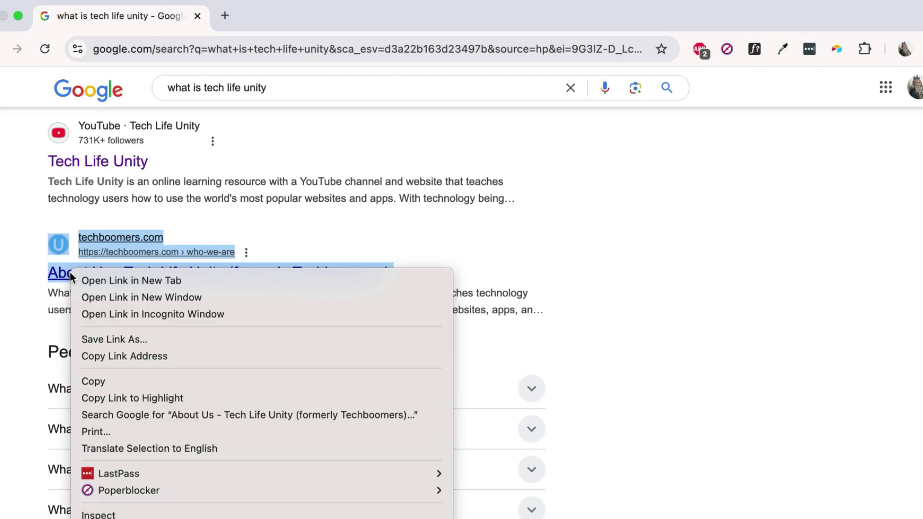
left_click(203, 281)
scroll(27, 252, "up", 3)
scroll(27, 251, "up", 3)
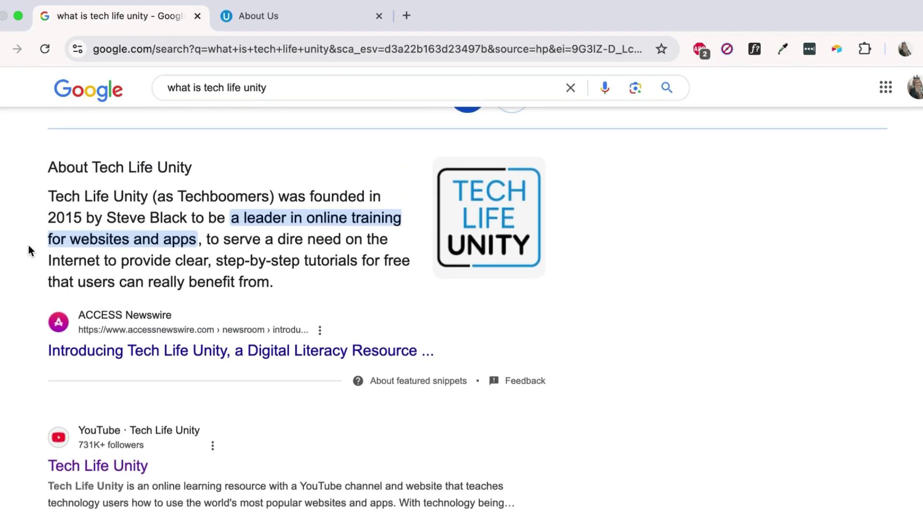
scroll(28, 249, "up", 3)
scroll(30, 247, "up", 4)
scroll(28, 246, "up", 2)
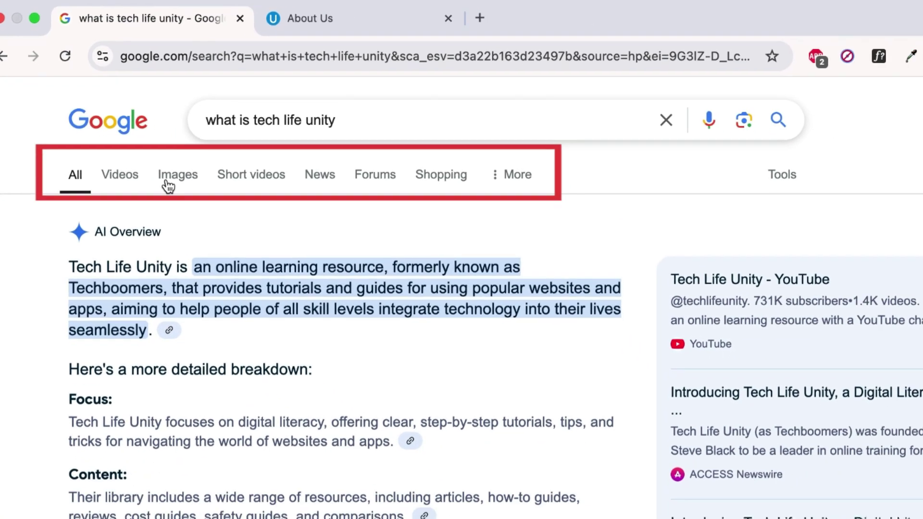
Step: Run a Google Images search for 'tech life unity logo'
left_click(169, 181)
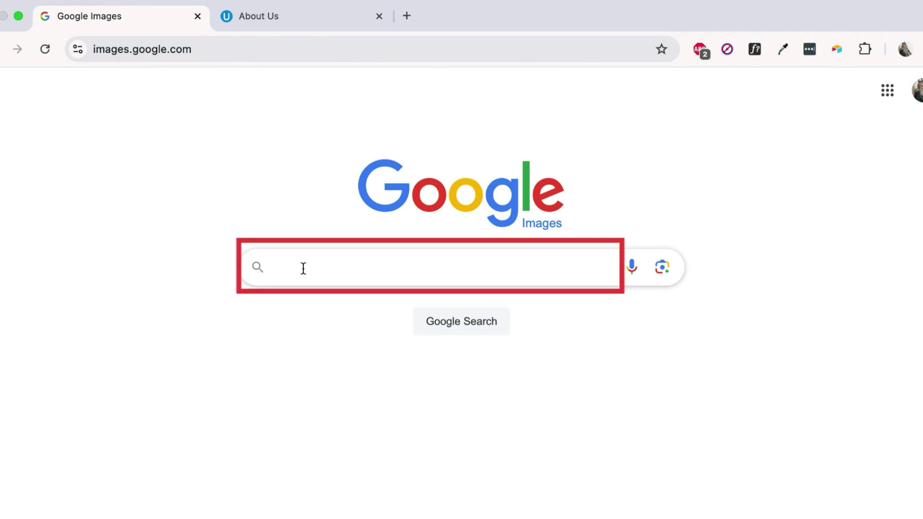
type("tech")
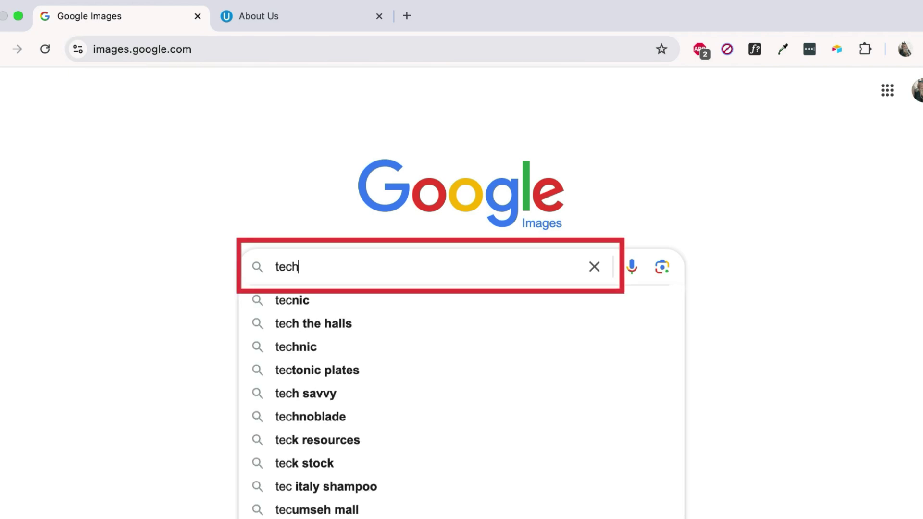
type(" life unity ")
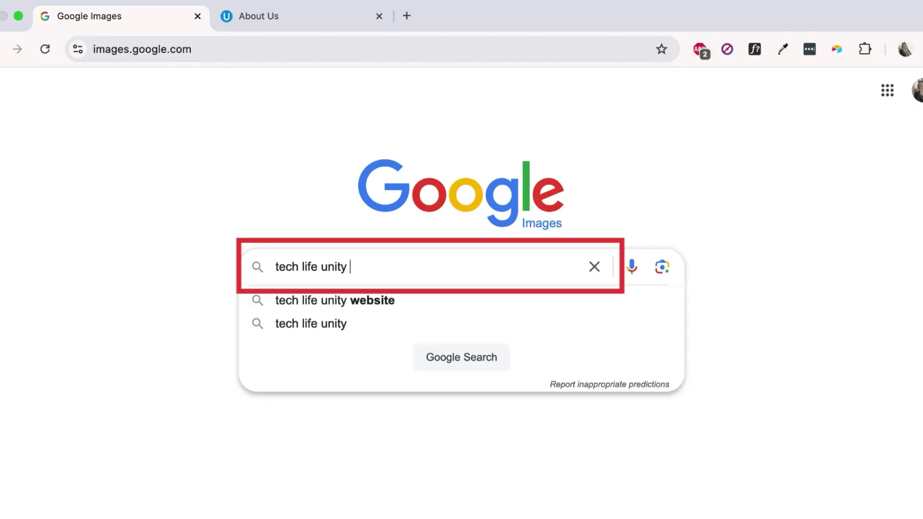
type("logo")
key("Return")
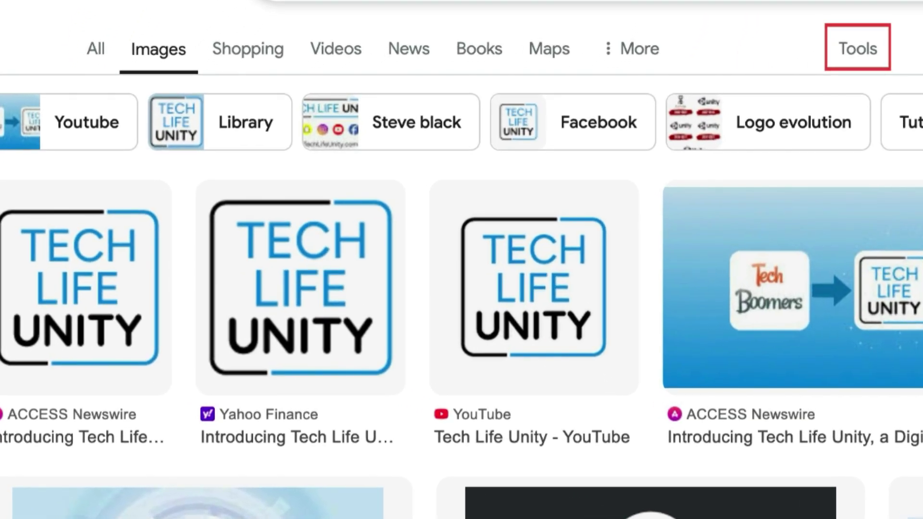
Step: Show the Tools filters: Size, Color, Usage rights, Type and Any time
left_click(865, 57)
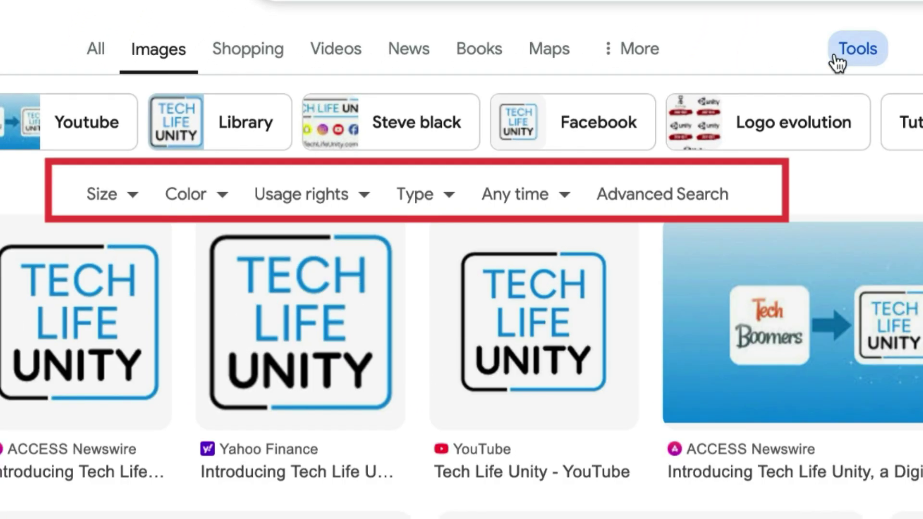
left_click(130, 205)
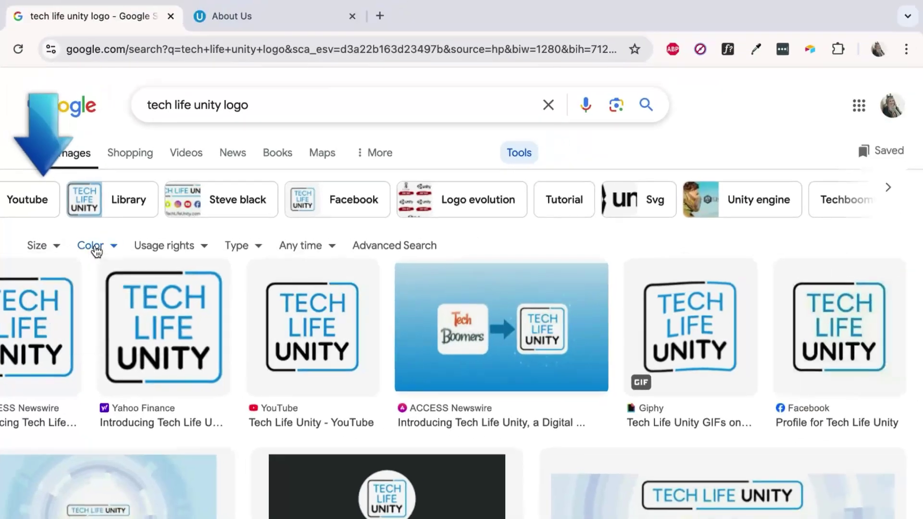
left_click(96, 251)
left_click(176, 251)
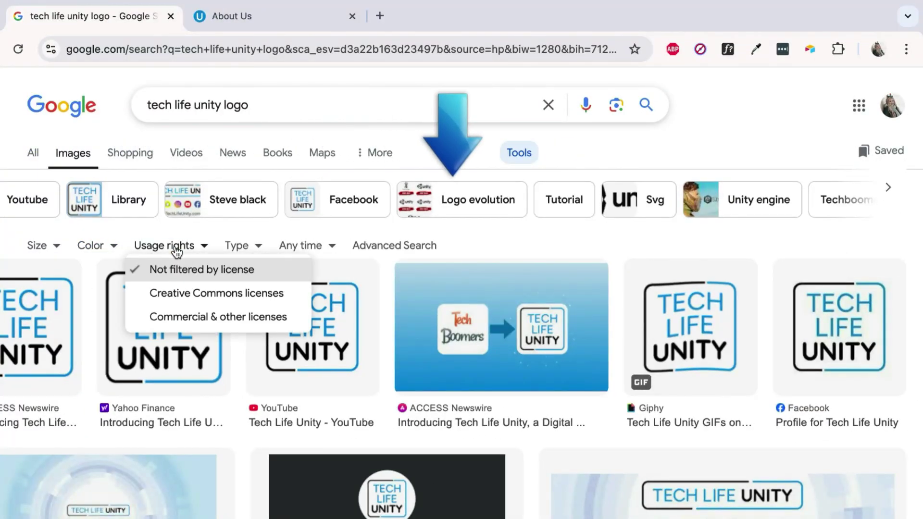
left_click(250, 250)
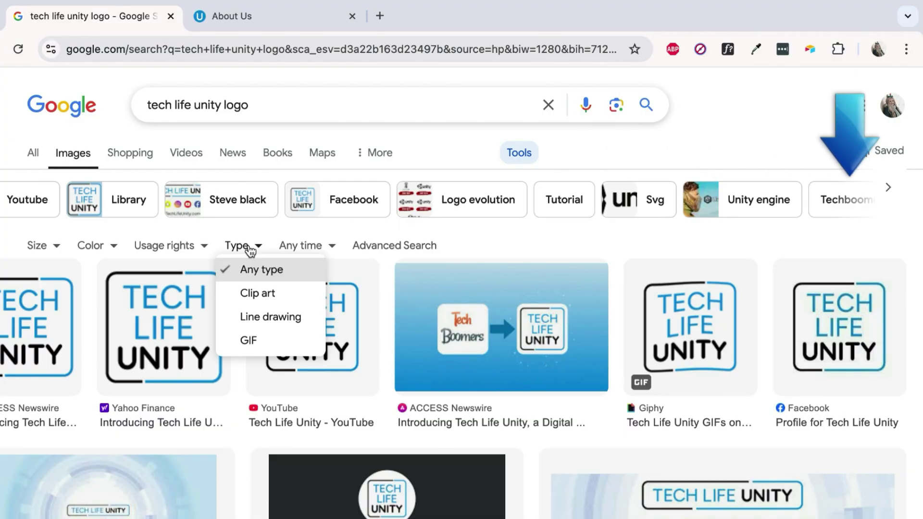
left_click(304, 250)
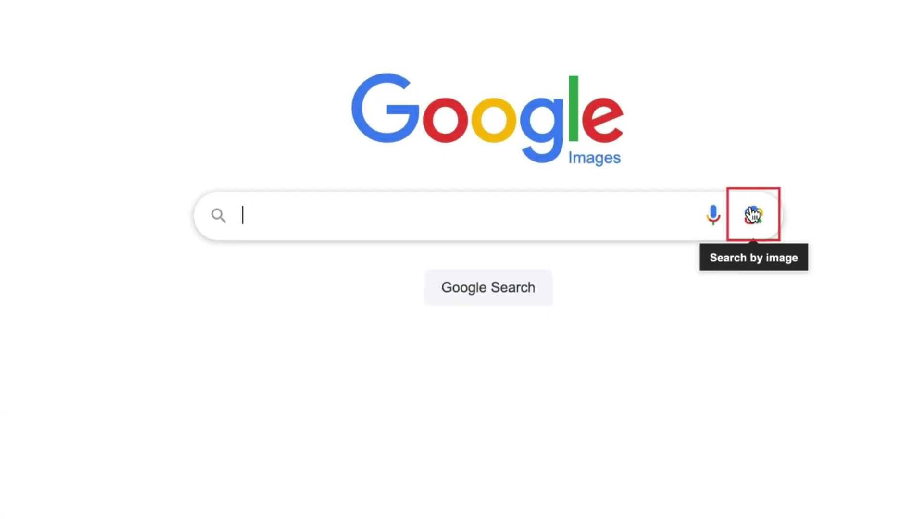
Step: Search by image using the Tech Life Unity logo screenshot from the Desktop
left_click(774, 258)
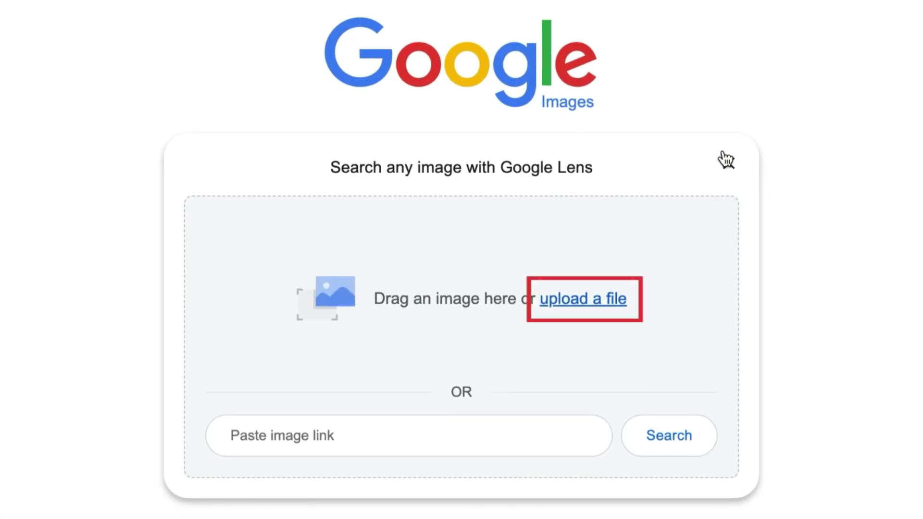
left_click(606, 305)
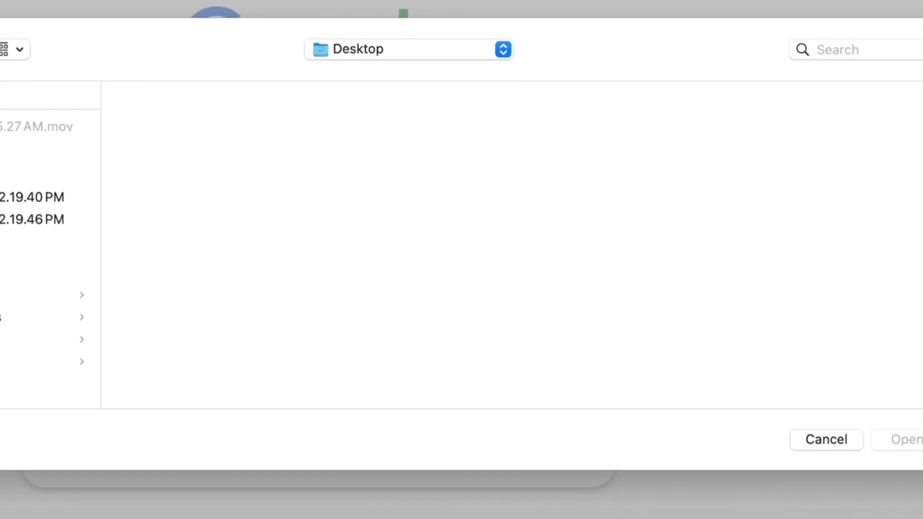
left_click(29, 195)
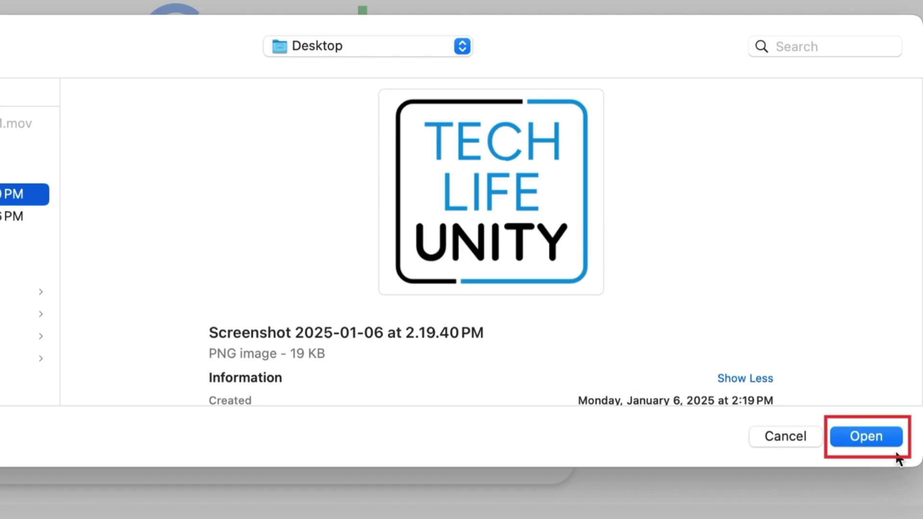
left_click(882, 437)
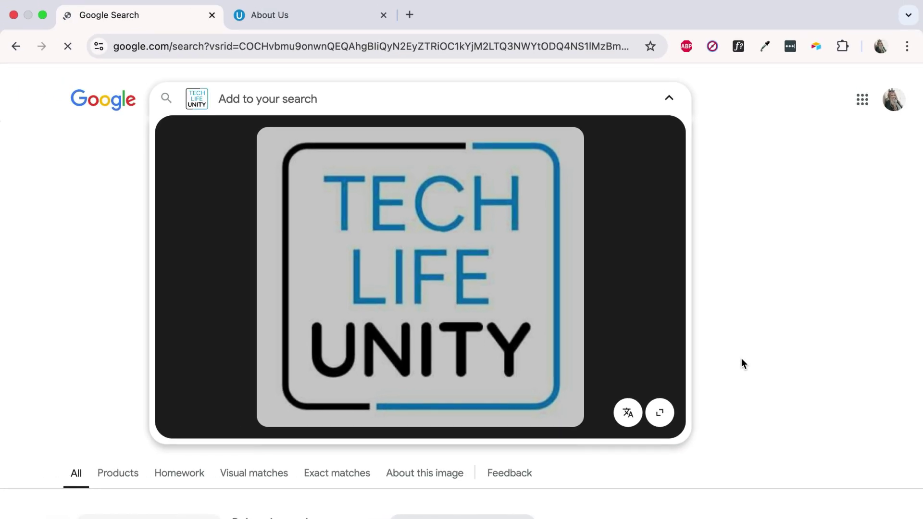
scroll(736, 361, "down", 3)
scroll(731, 359, "down", 1)
scroll(716, 355, "down", 3)
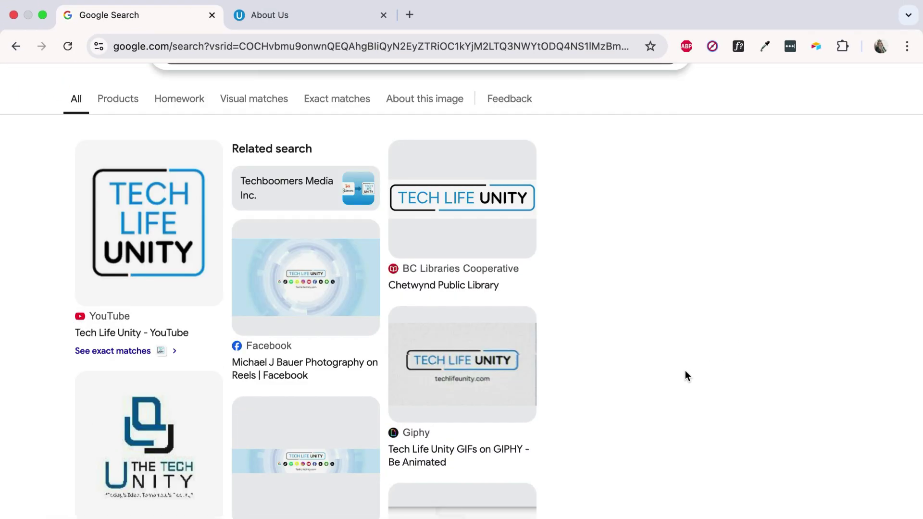
scroll(686, 375, "down", 5)
scroll(686, 375, "down", 2)
scroll(687, 375, "up", 2)
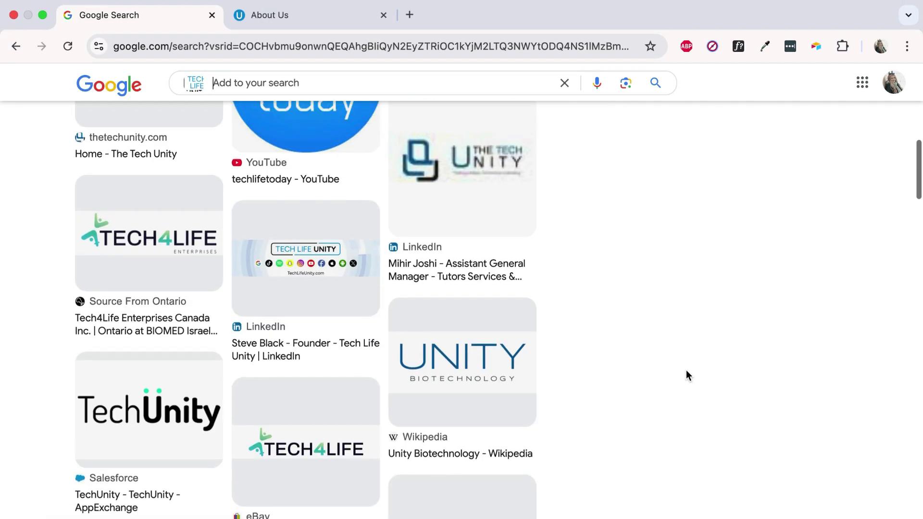
scroll(687, 375, "up", 4)
scroll(686, 370, "up", 3)
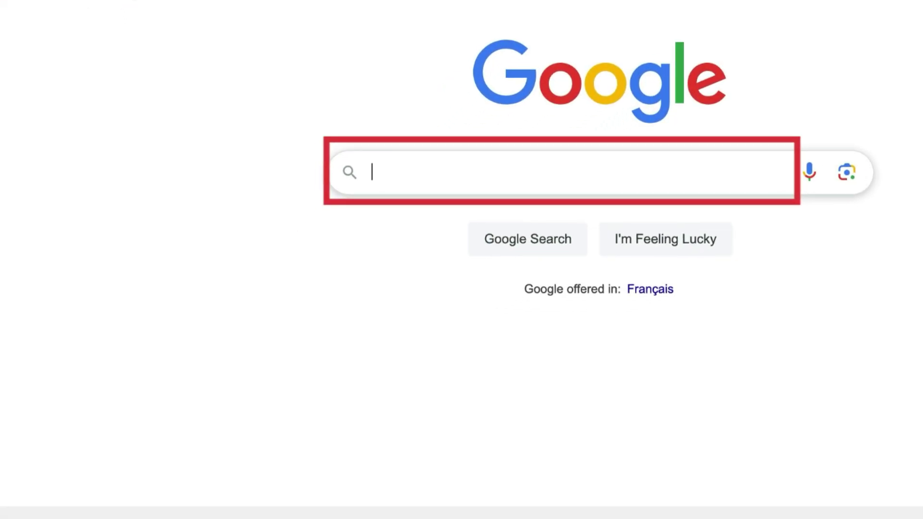
Step: Search Google for 'tech life unity'
left_click(417, 163)
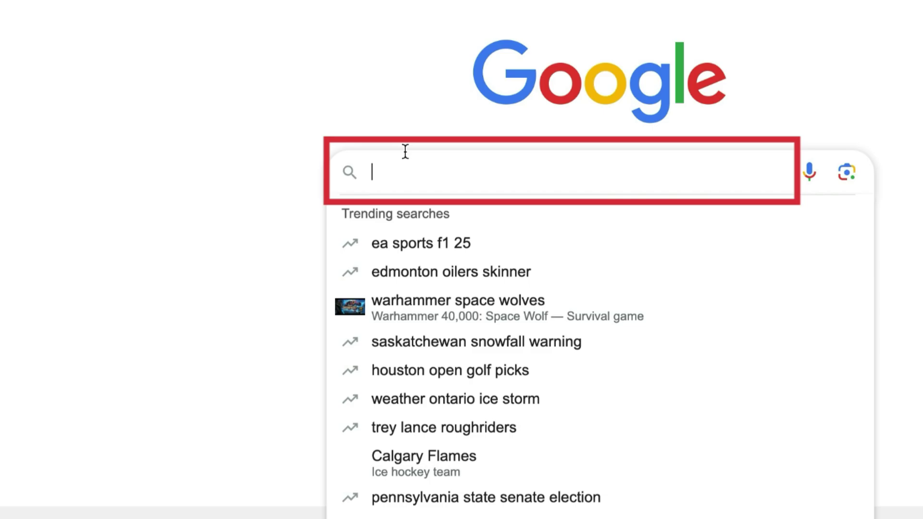
type("tech life unity")
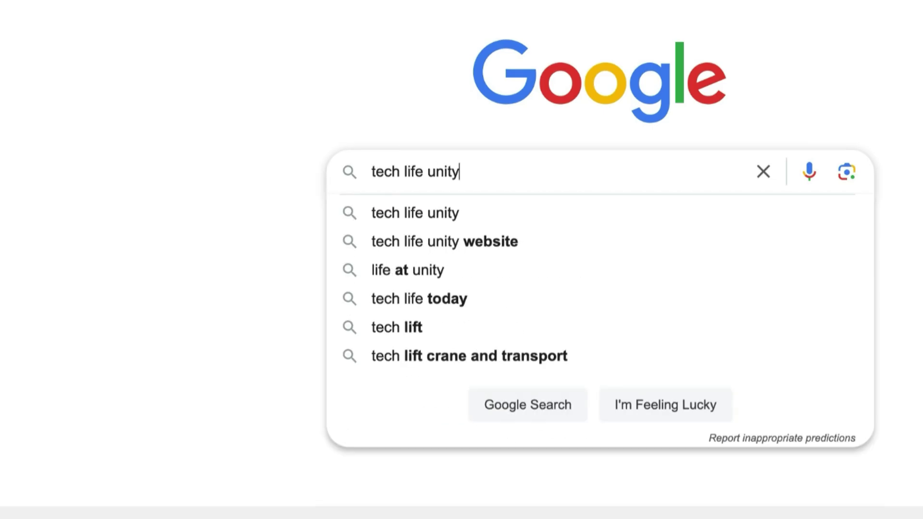
key("Return")
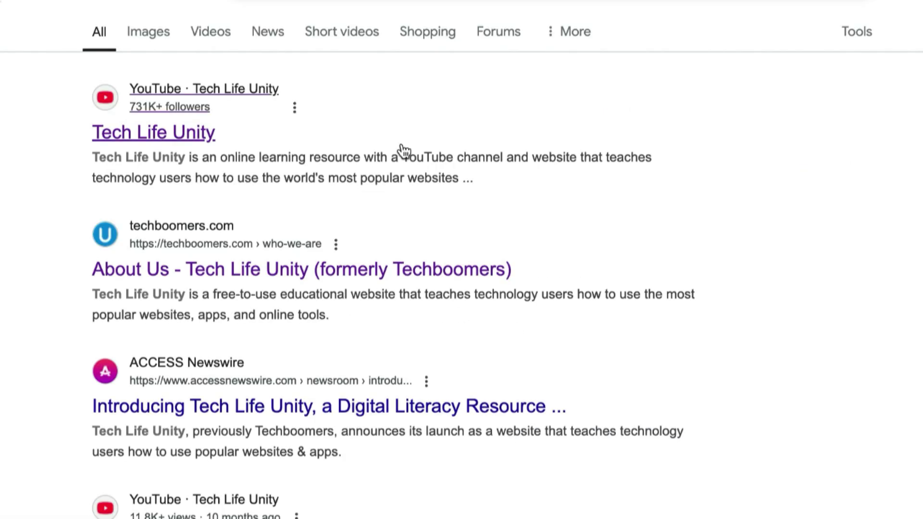
Step: Browse the Videos results for tech life unity and dismiss a link's options menu
left_click(200, 31)
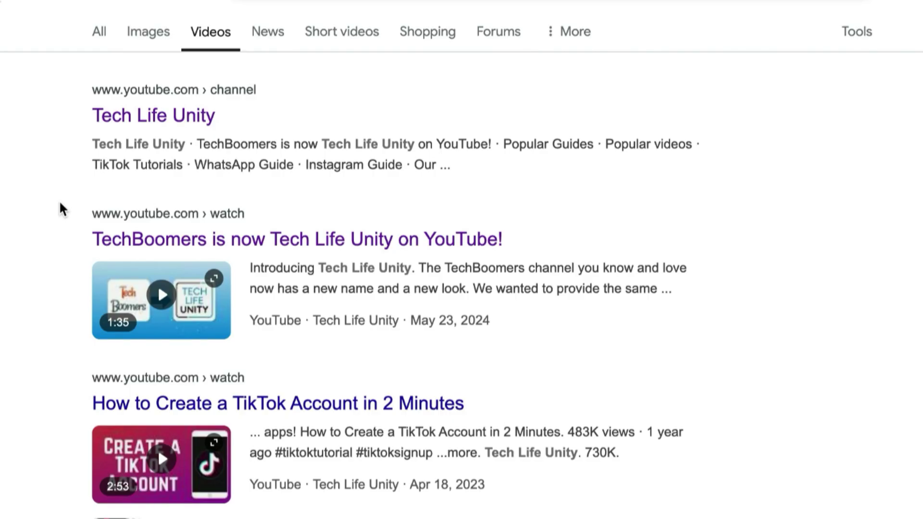
scroll(60, 203, "down", 3)
scroll(60, 203, "down", 1)
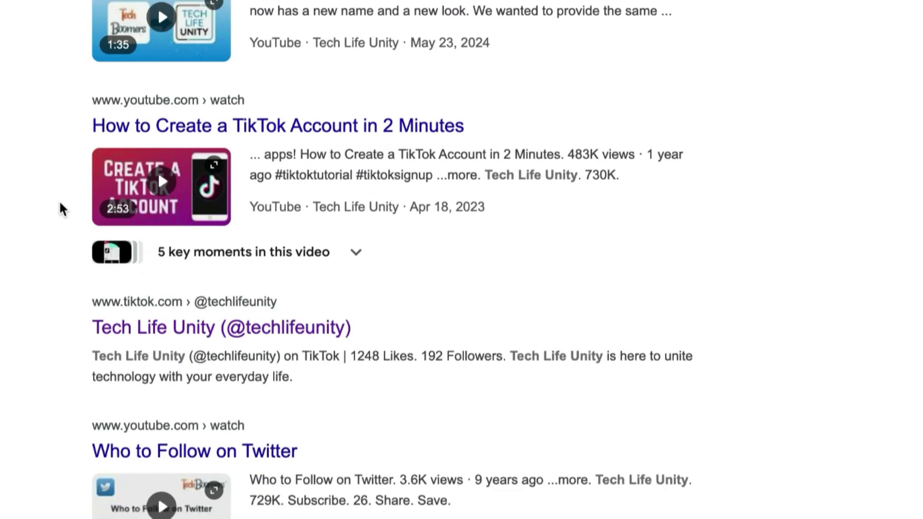
scroll(60, 202, "down", 5)
scroll(60, 203, "down", 3)
scroll(59, 203, "down", 1)
scroll(60, 203, "down", 3)
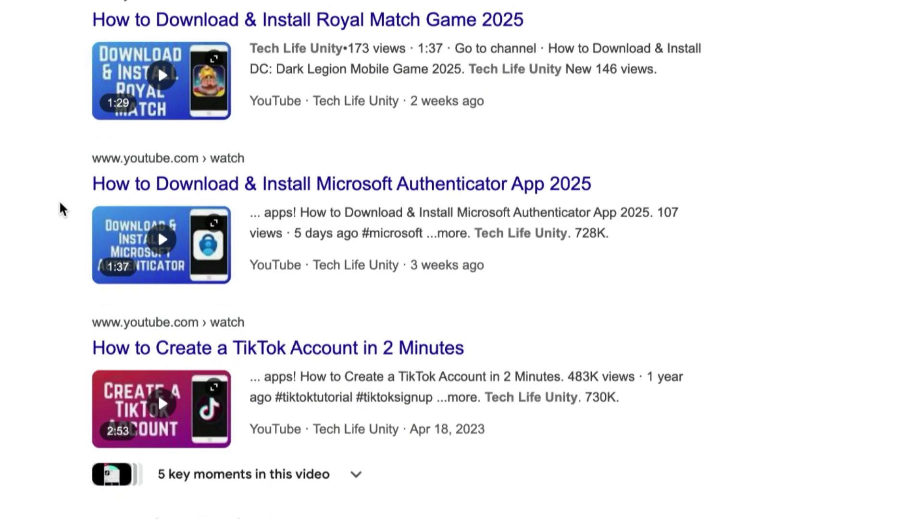
scroll(59, 203, "up", 4)
scroll(60, 203, "up", 6)
scroll(60, 203, "up", 3)
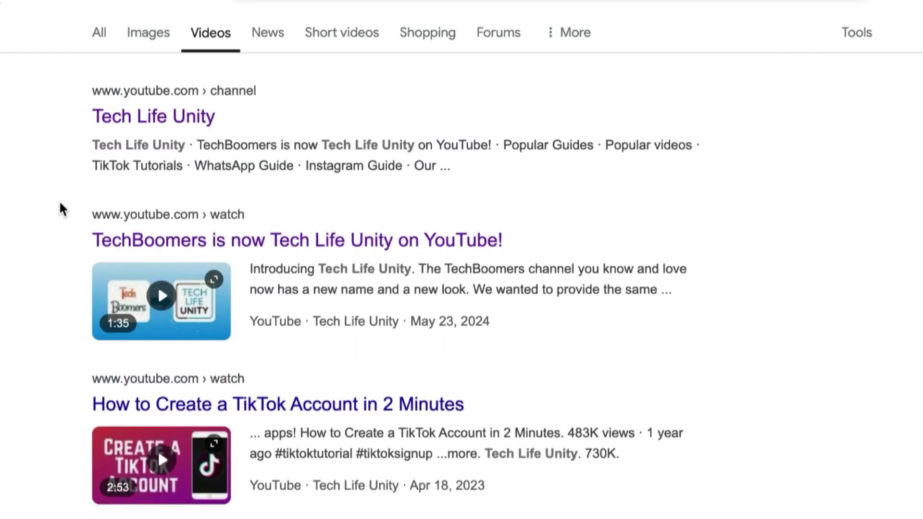
right_click(144, 118)
left_click(43, 148)
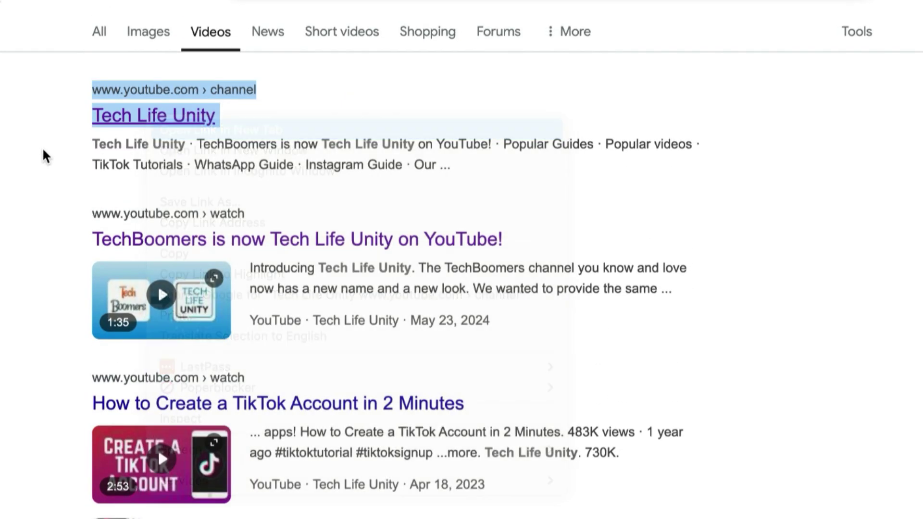
Step: View the Maps and Shopping results, then reopen the More categories list
left_click(573, 39)
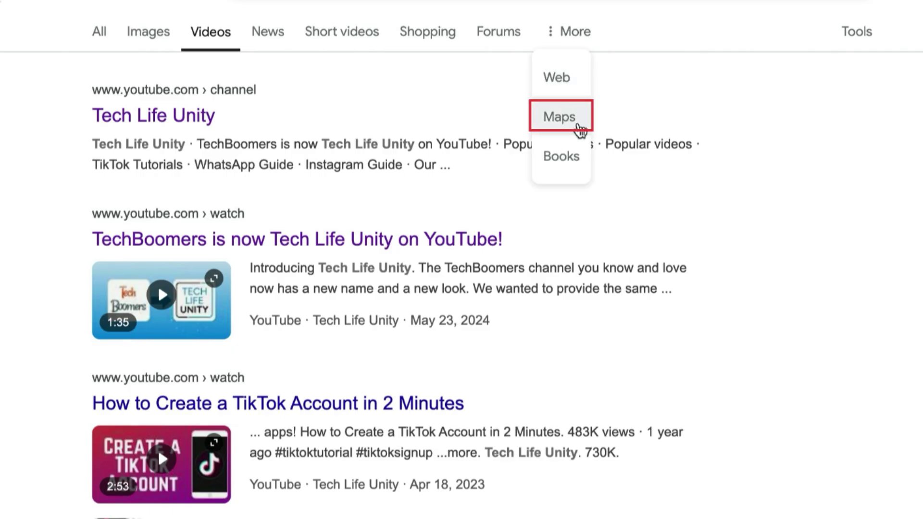
left_click(560, 117)
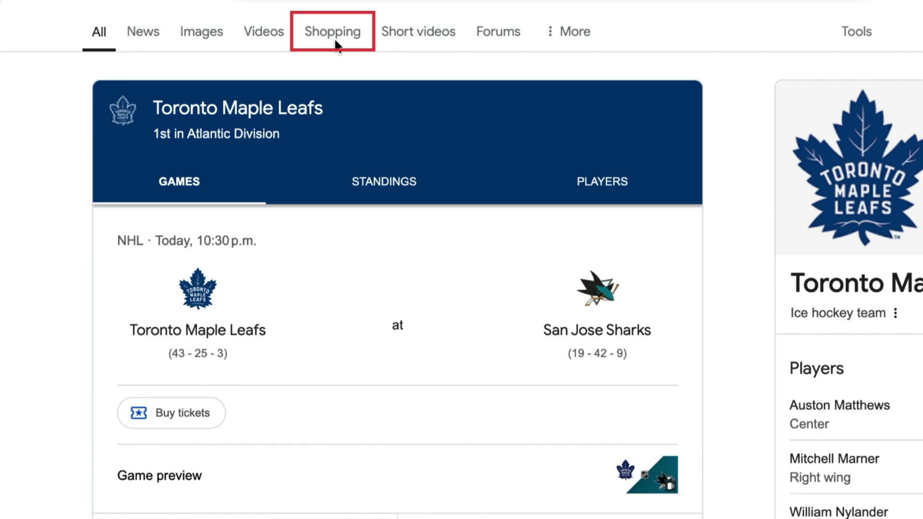
left_click(335, 42)
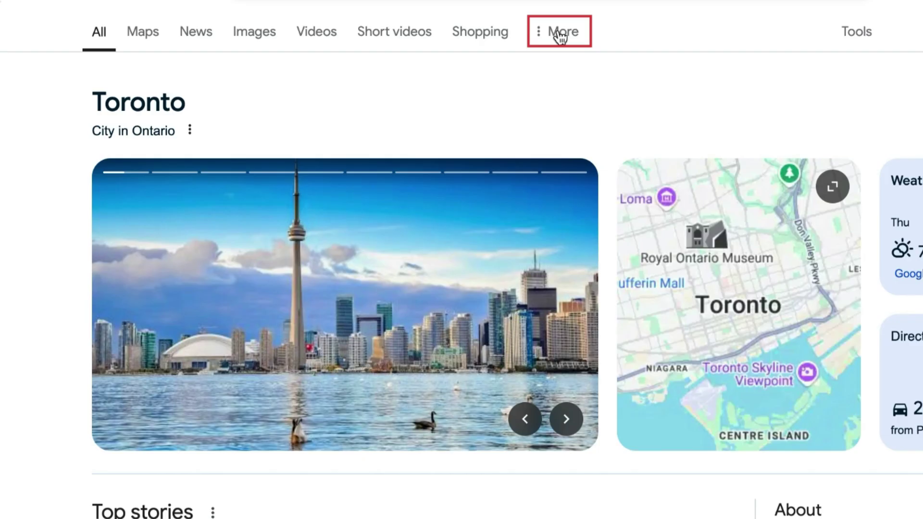
left_click(560, 38)
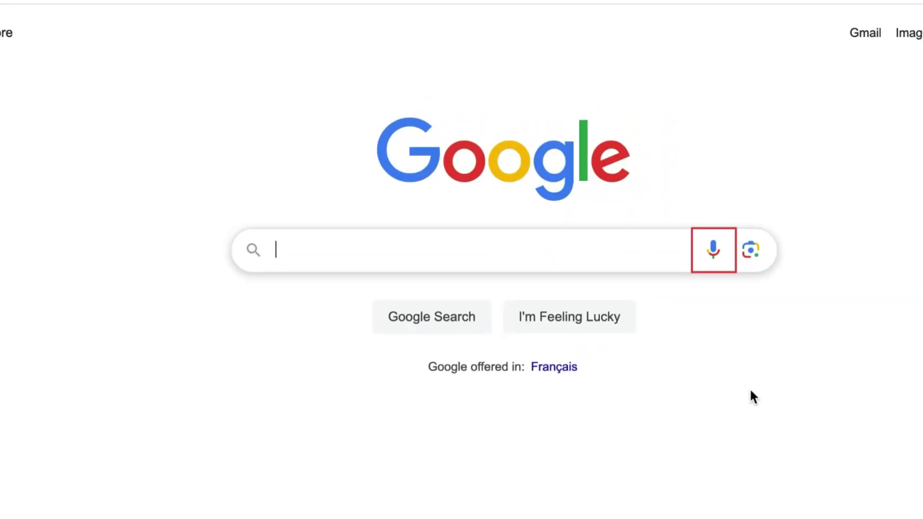
Step: Voice-search 'Tech life Unity', allowing microphone access while visiting the site
left_click(715, 253)
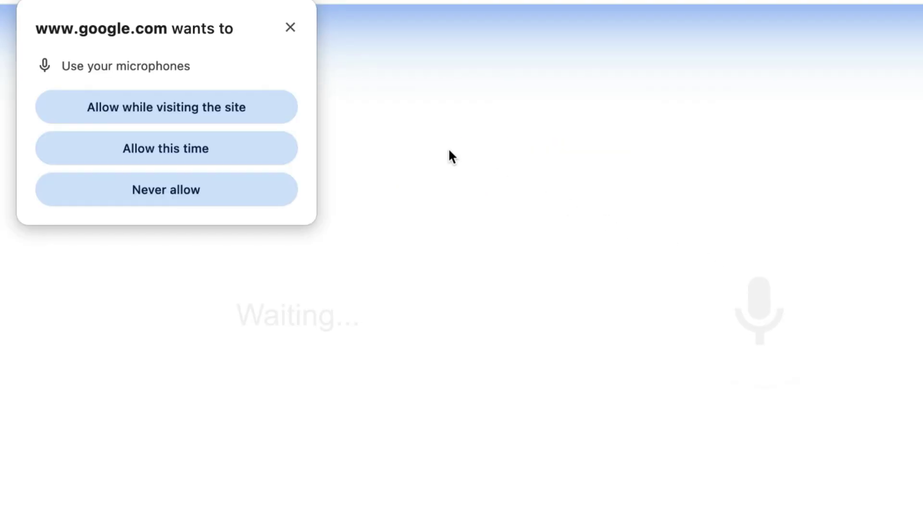
left_click(252, 107)
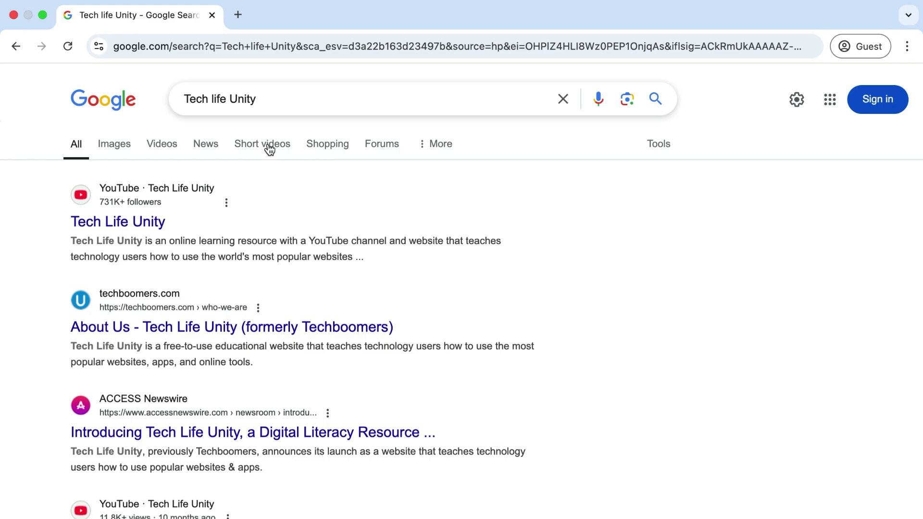
scroll(513, 293, "down", 2)
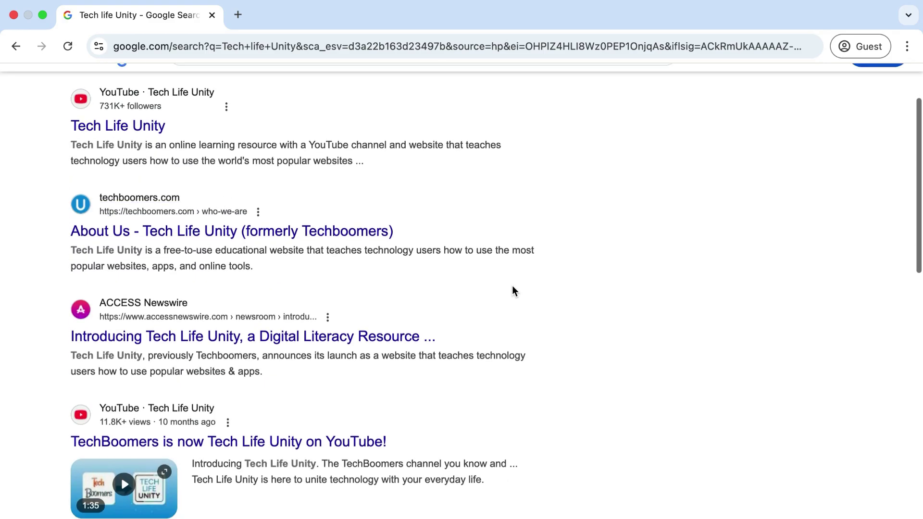
scroll(512, 285, "down", 2)
scroll(511, 284, "up", 3)
scroll(509, 280, "up", 2)
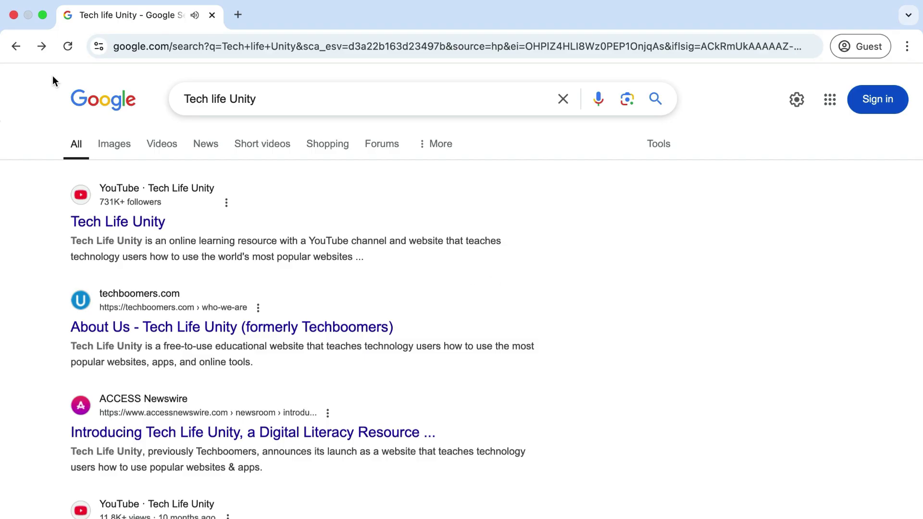
scroll(52, 80, "down", 2)
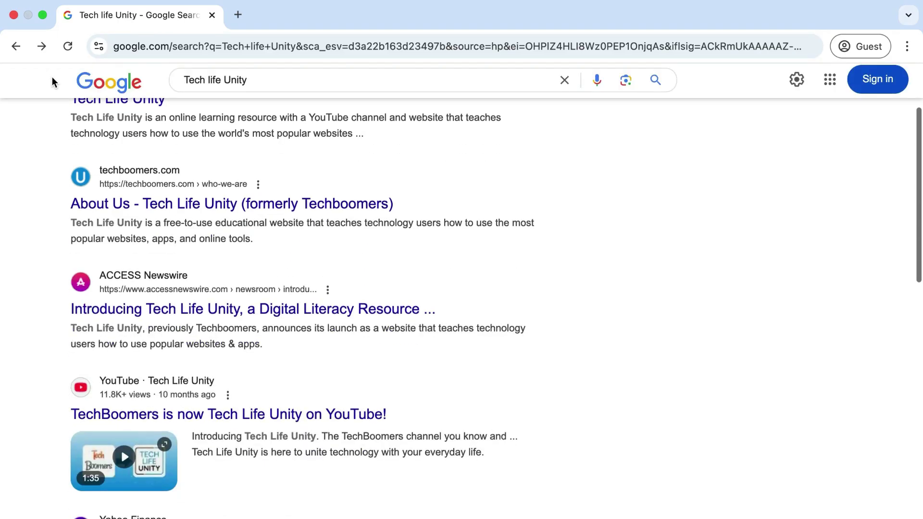
scroll(52, 77, "down", 4)
scroll(50, 78, "down", 1)
scroll(52, 77, "down", 3)
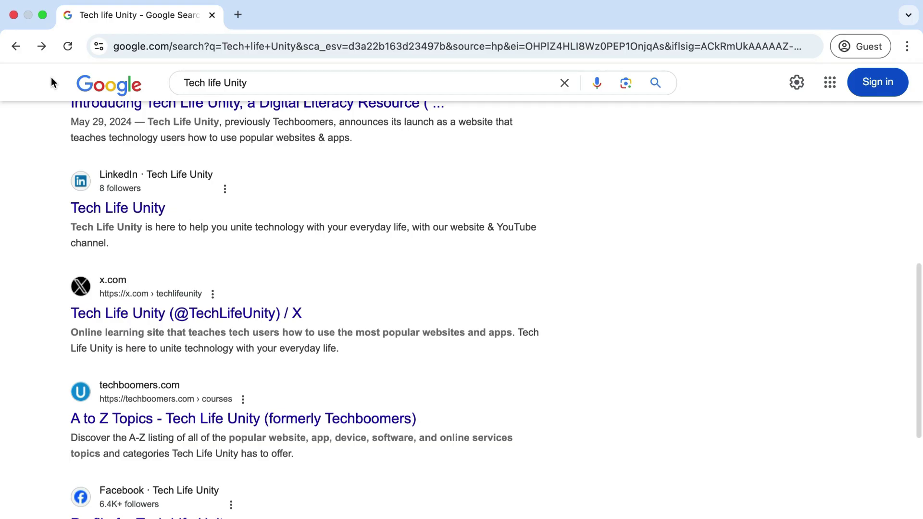
scroll(51, 77, "down", 3)
scroll(51, 77, "down", 2)
scroll(51, 78, "down", 1)
scroll(51, 77, "up", 3)
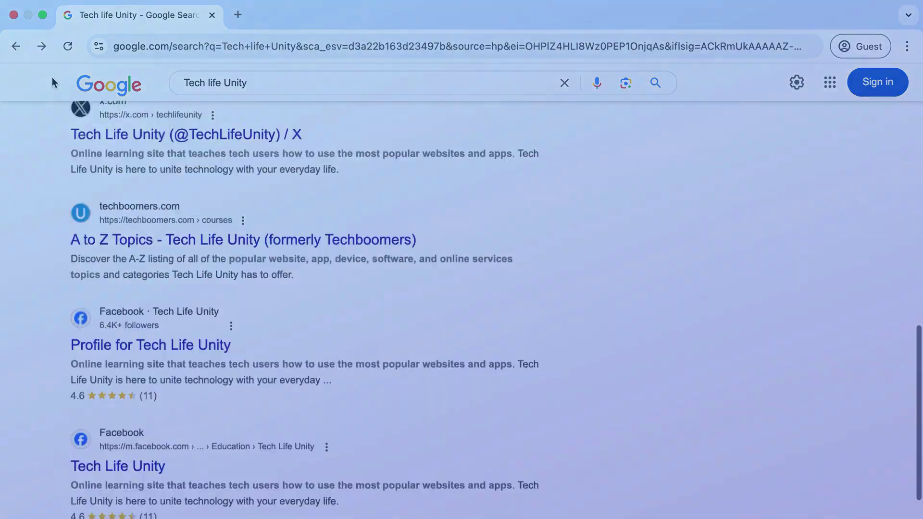